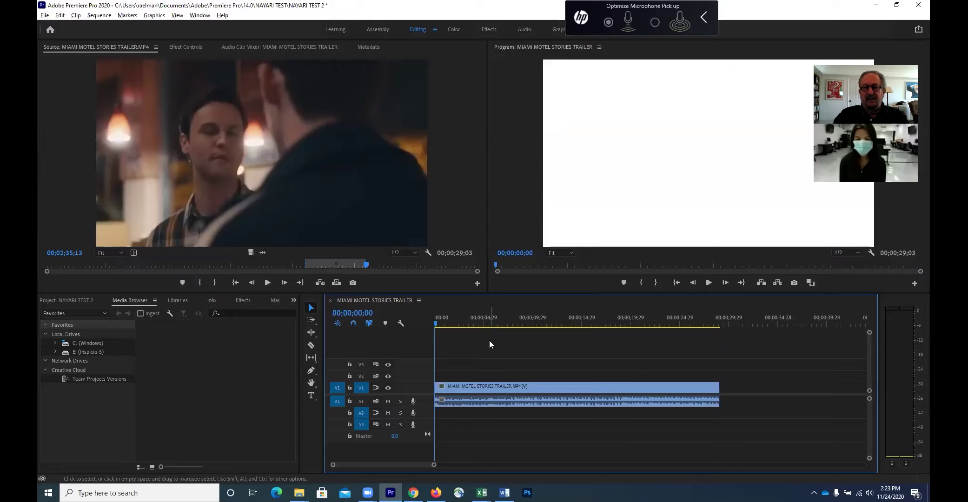
# Play the opening and the last second of the Miami Motel Stories Trailer sequence to check how it starts and ends
pyautogui.click(709, 283)
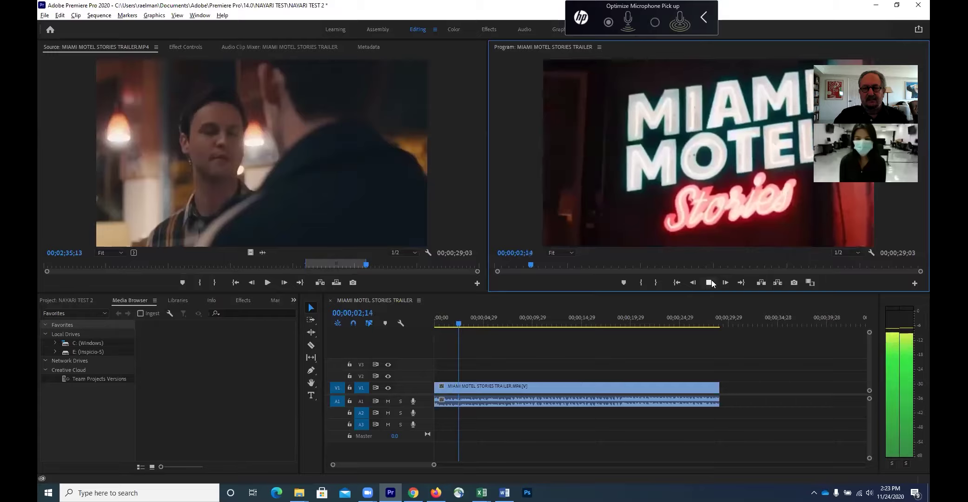
pyautogui.click(710, 282)
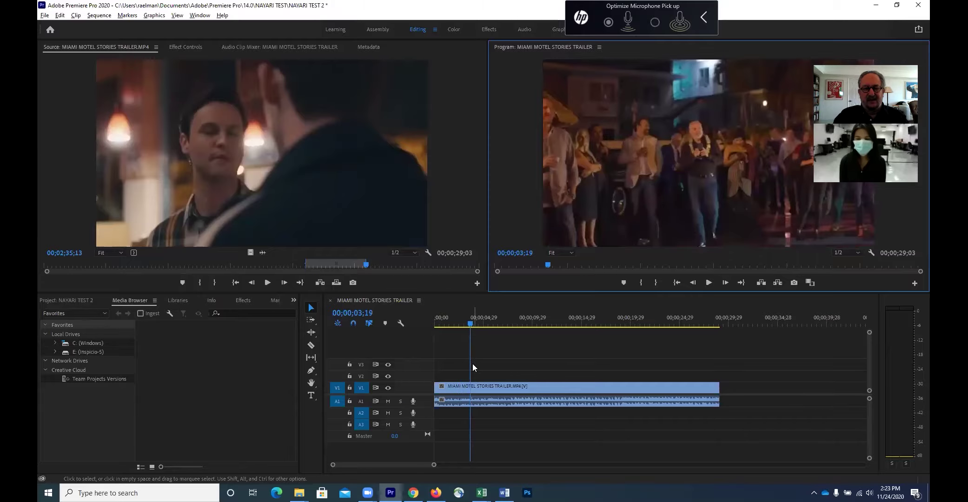
pyautogui.moveTo(471, 363); pyautogui.dragTo(576, 355)
pyautogui.press('space')
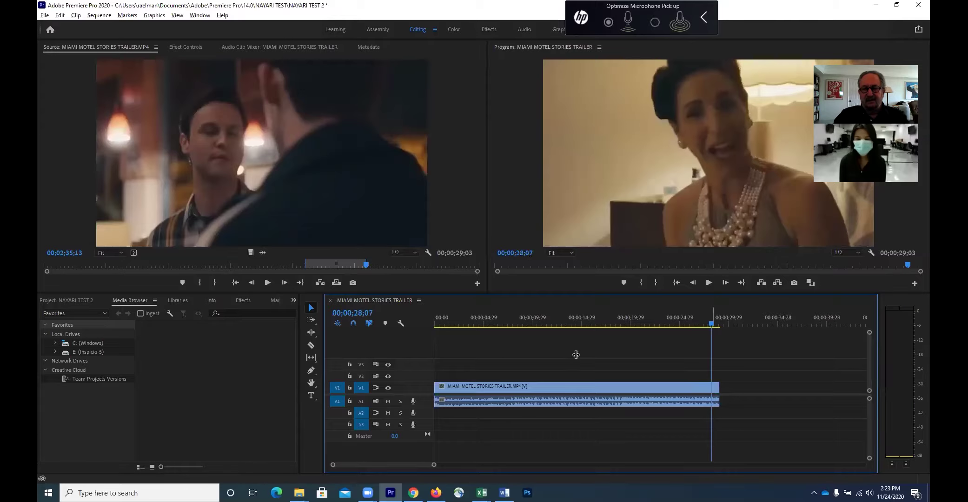
pyautogui.click(710, 282)
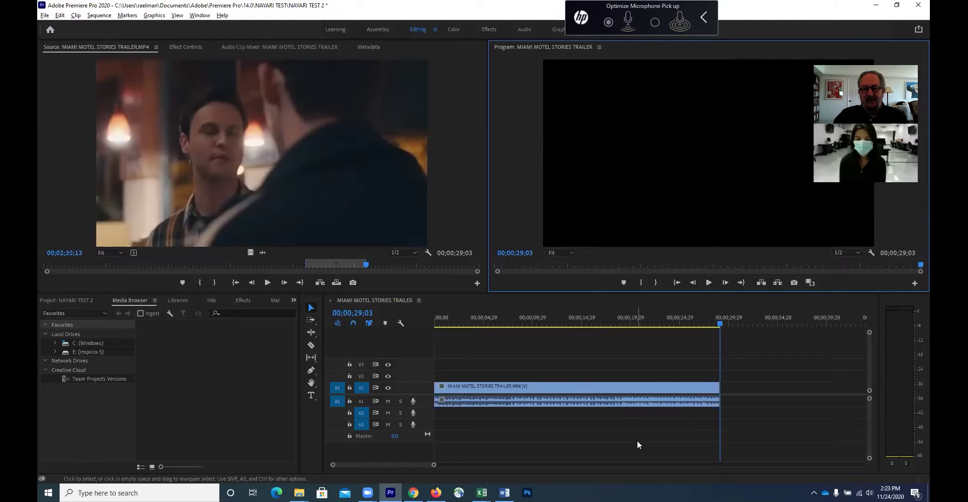
# Unlink the trailer clip's audio from its video and select only the audio on track A1
pyautogui.click(583, 392)
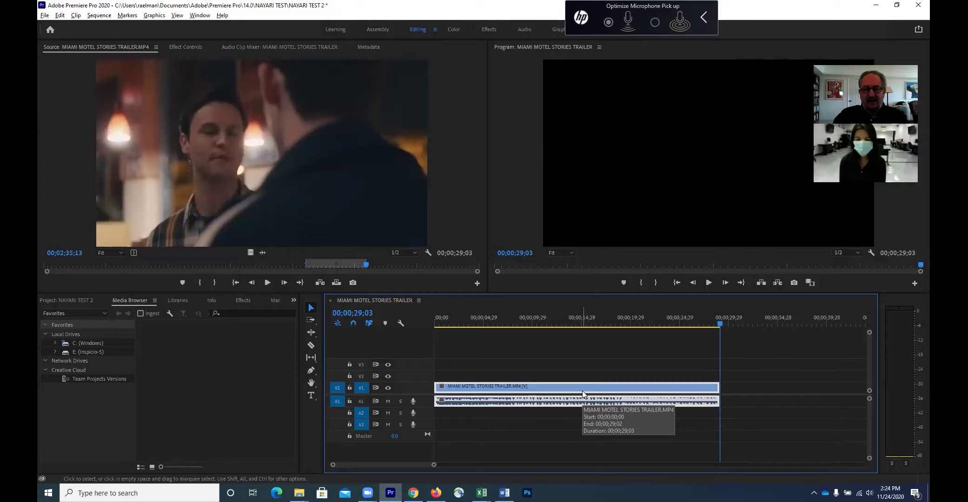
pyautogui.rightClick(582, 391)
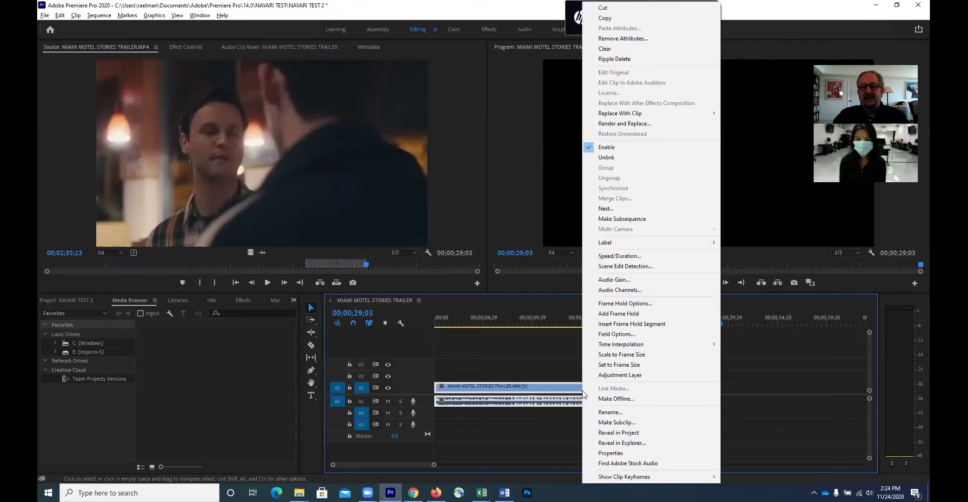
pyautogui.click(633, 158)
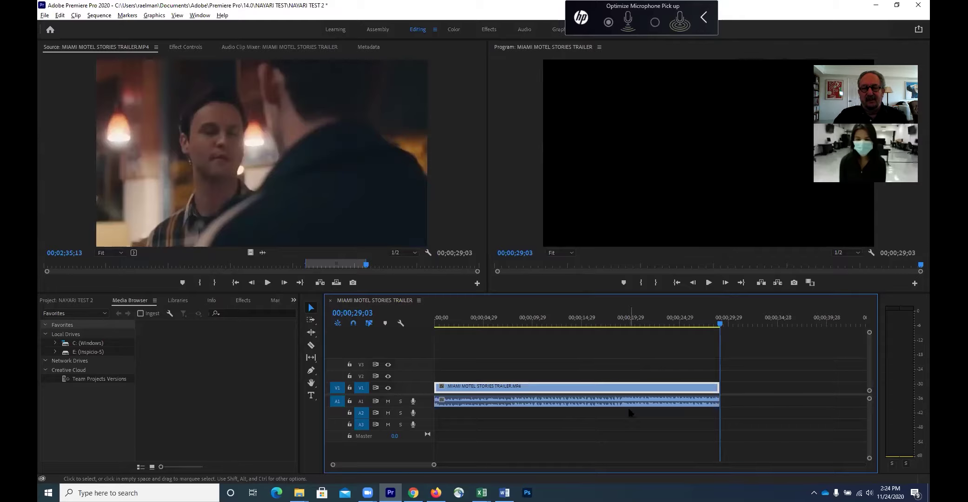
pyautogui.click(607, 401)
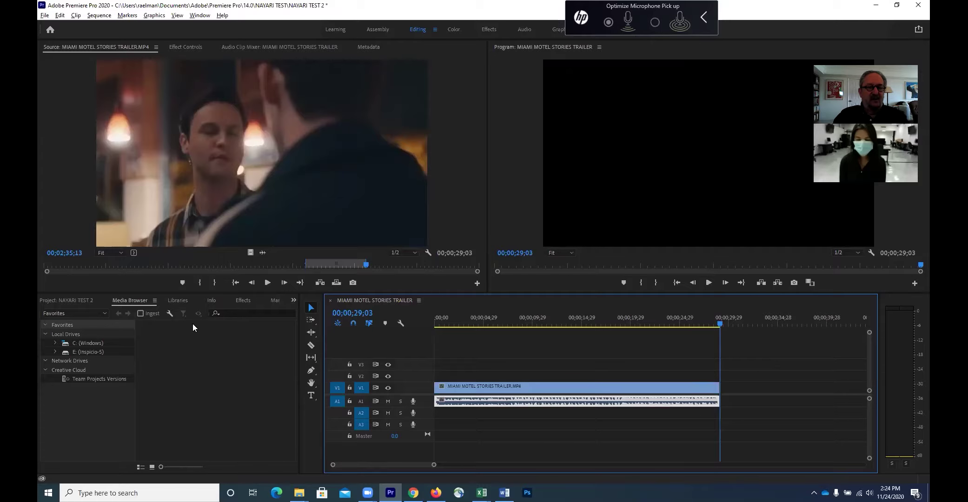
# Apply the Constant Gain crossfade audio transition to the end of the trailer's audio clip on A1
pyautogui.click(242, 301)
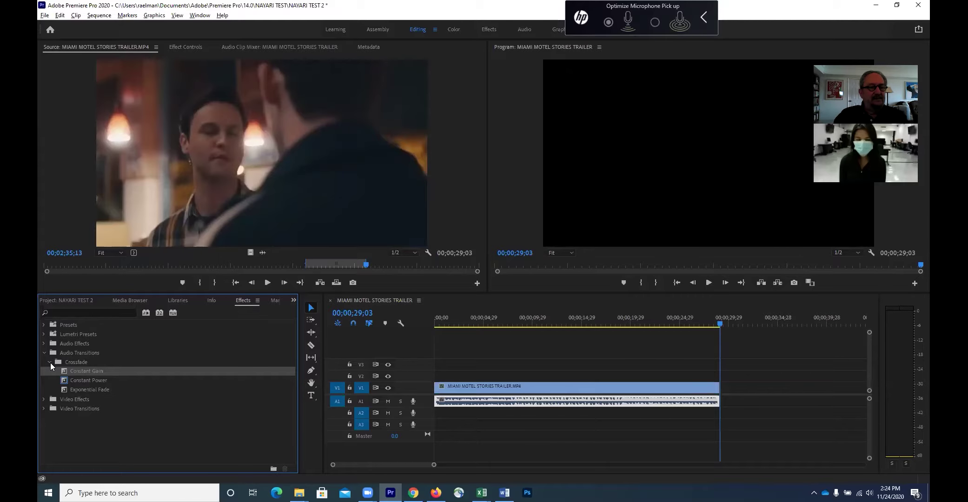
pyautogui.click(49, 363)
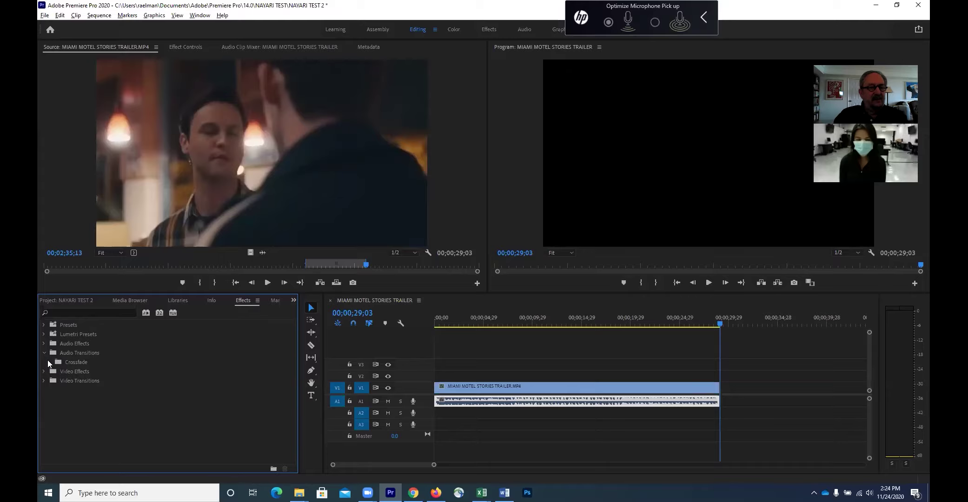
pyautogui.click(42, 354)
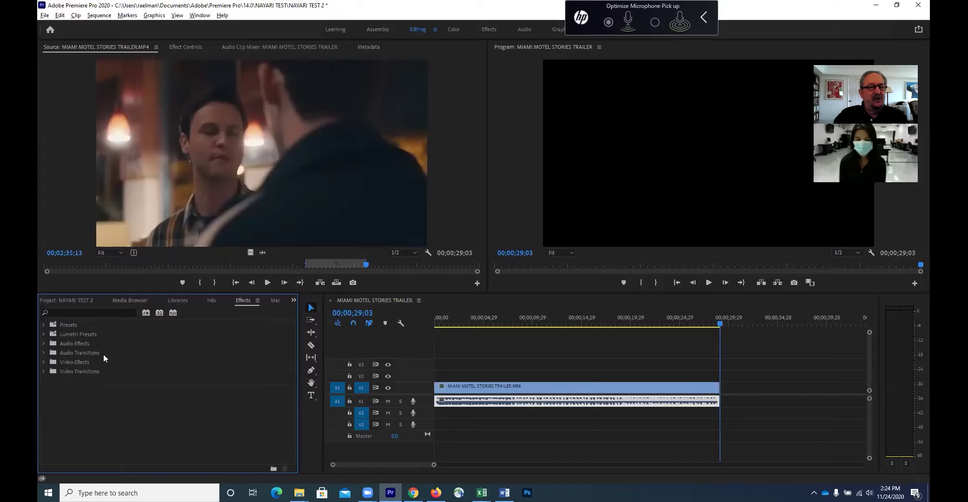
pyautogui.click(44, 353)
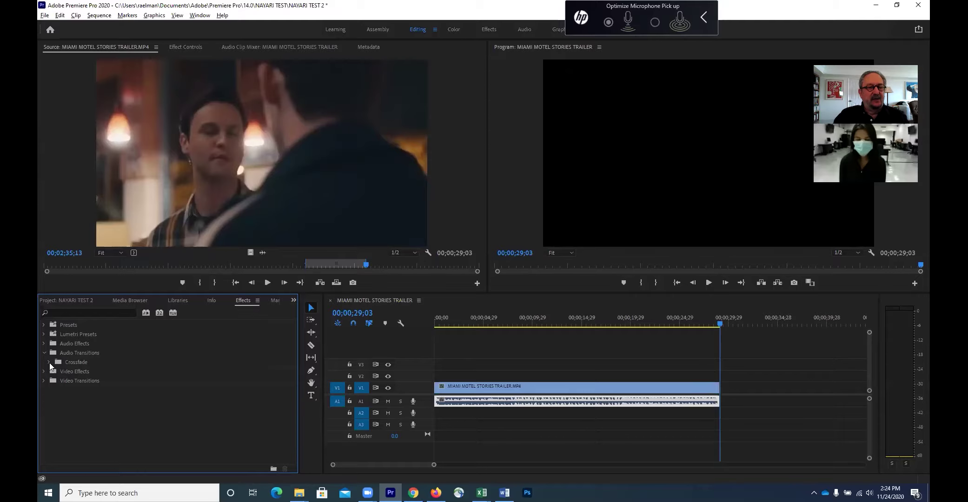
pyautogui.click(49, 362)
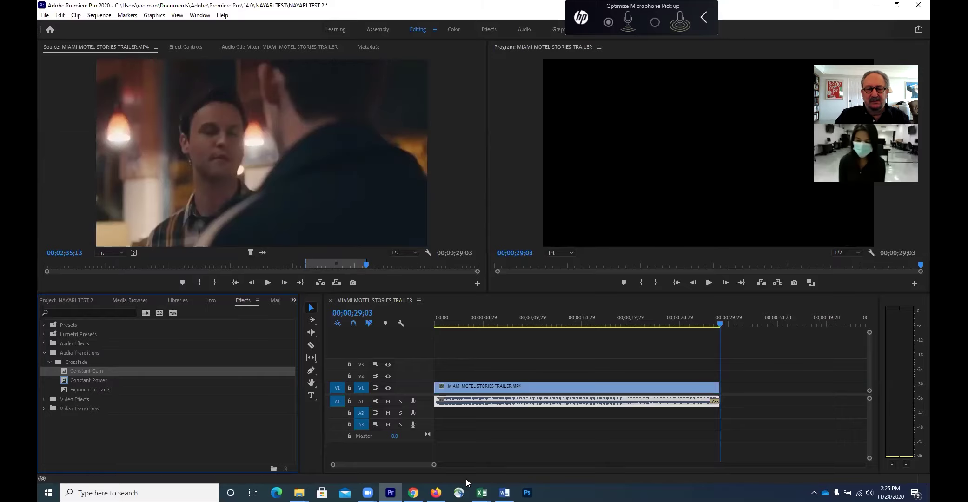
# Lengthen the Constant Gain transition at the end of the audio clip to a duration of about 00;00;07;18
pyautogui.moveTo(434, 465); pyautogui.dragTo(420, 466)
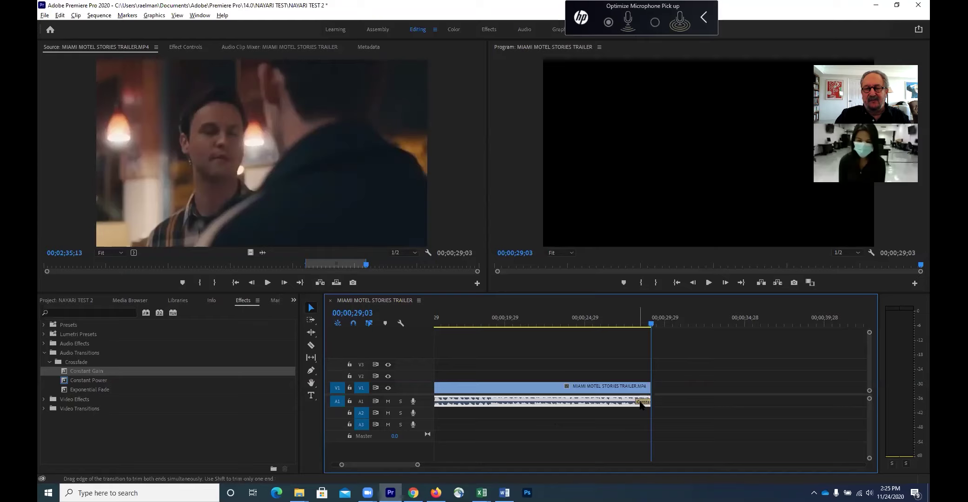
pyautogui.click(640, 400)
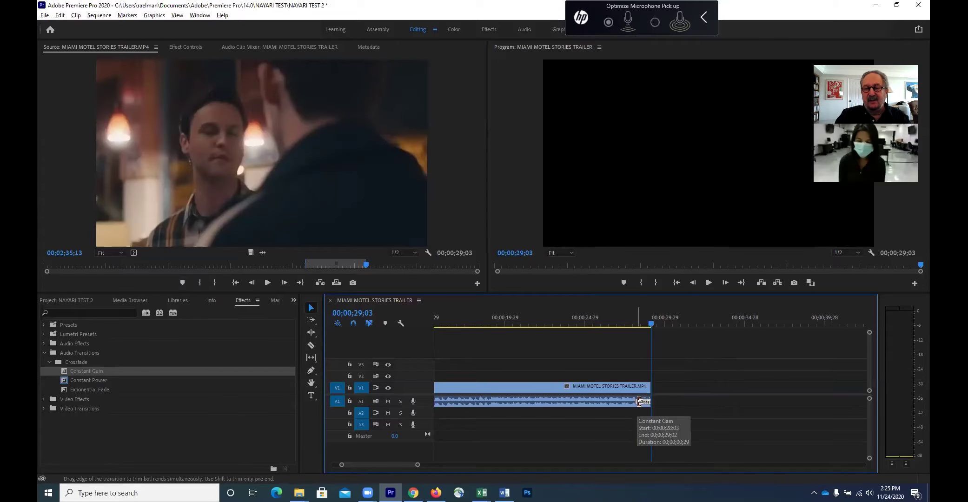
pyautogui.moveTo(640, 401); pyautogui.dragTo(534, 415)
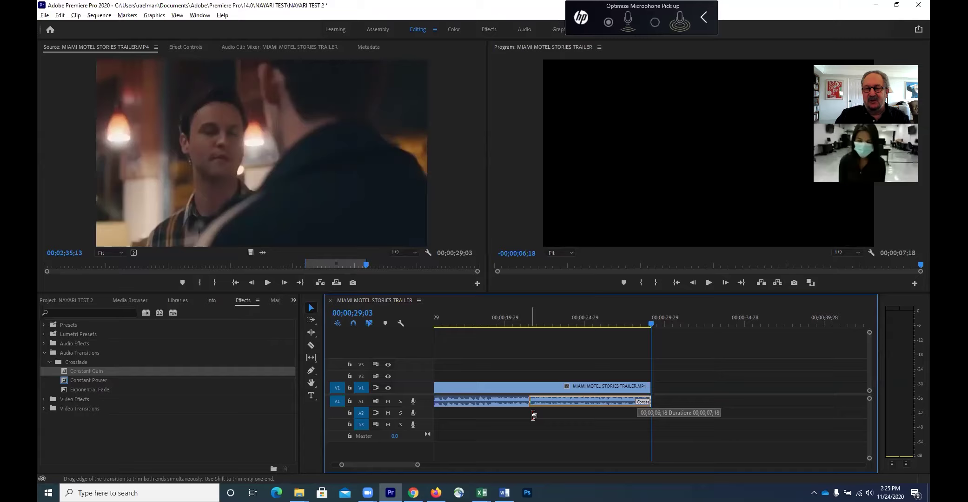
pyautogui.moveTo(533, 416); pyautogui.dragTo(531, 416)
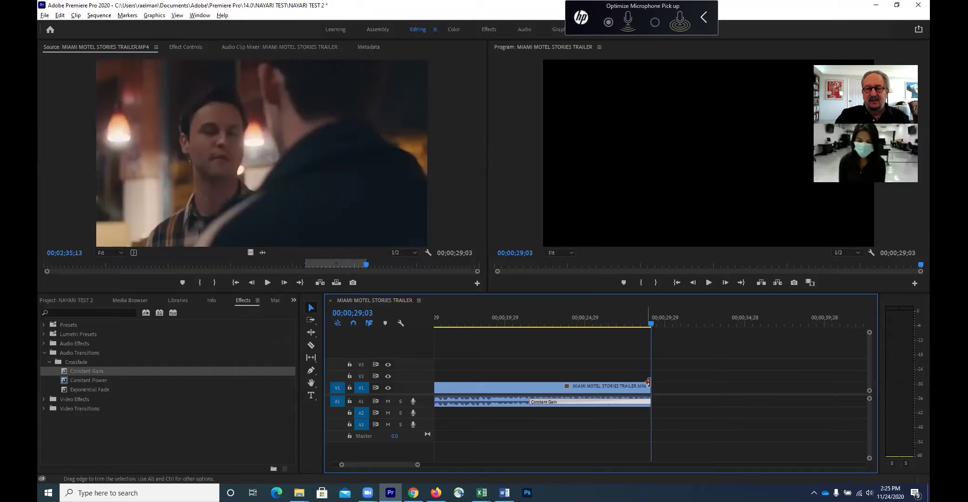
# Play the sequence from about 00;00;20;22 to its end to check the audio fade-out
pyautogui.moveTo(650, 376); pyautogui.dragTo(518, 381)
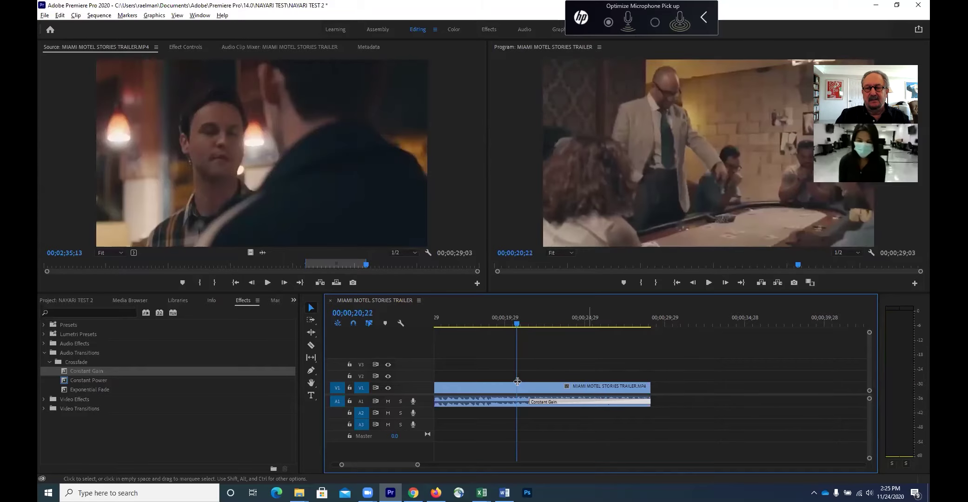
pyautogui.click(709, 282)
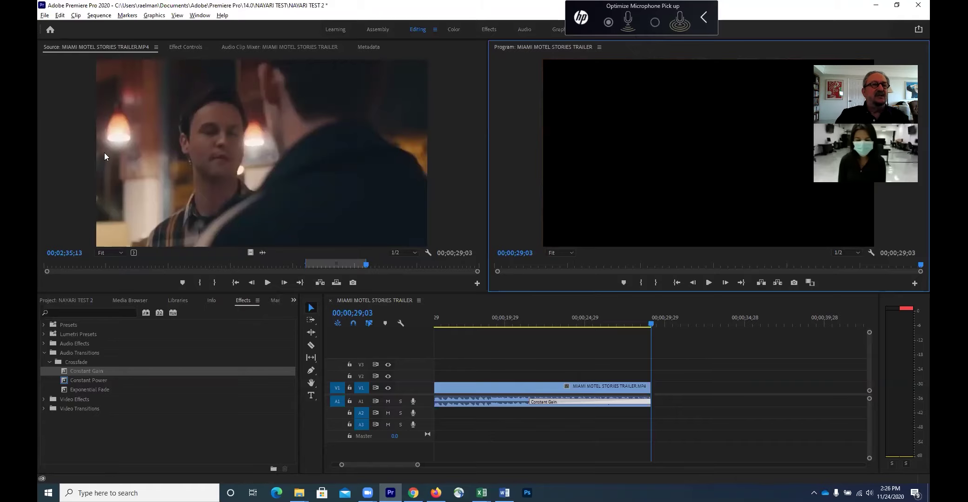
pyautogui.click(44, 15)
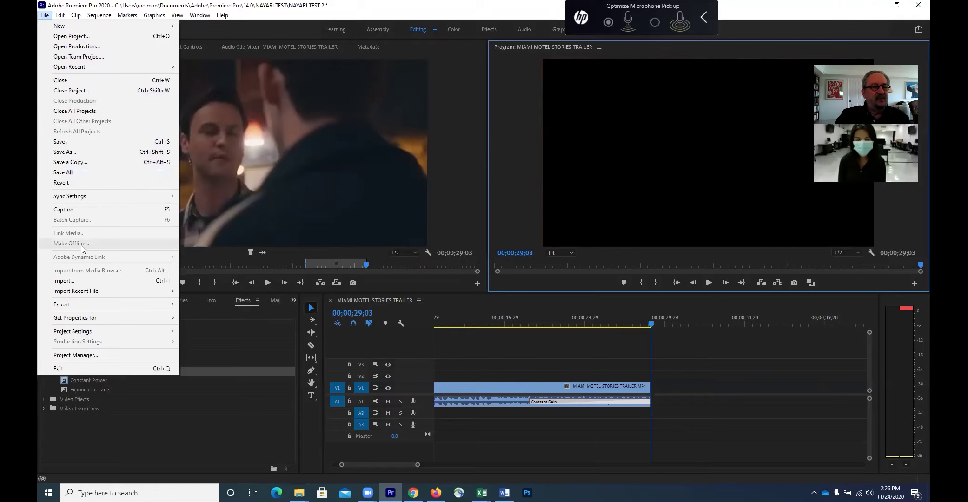
pyautogui.moveTo(83, 291)
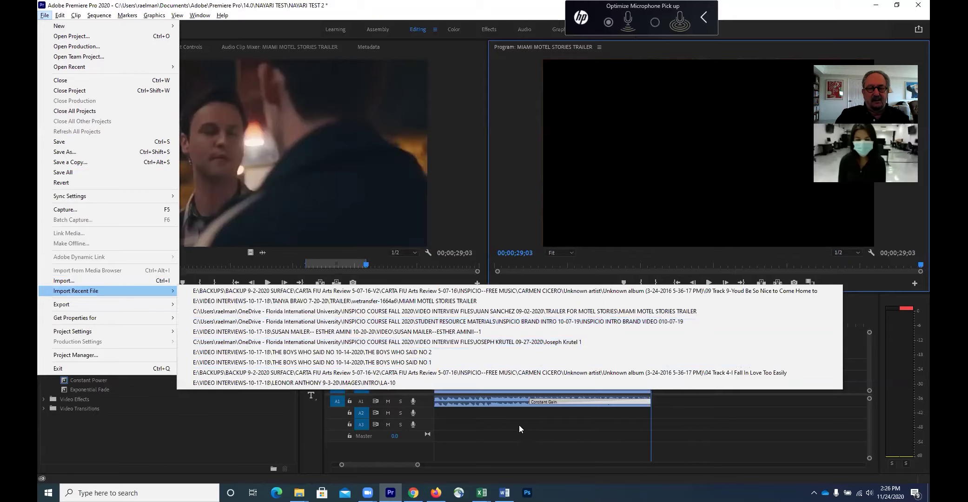
pyautogui.click(534, 433)
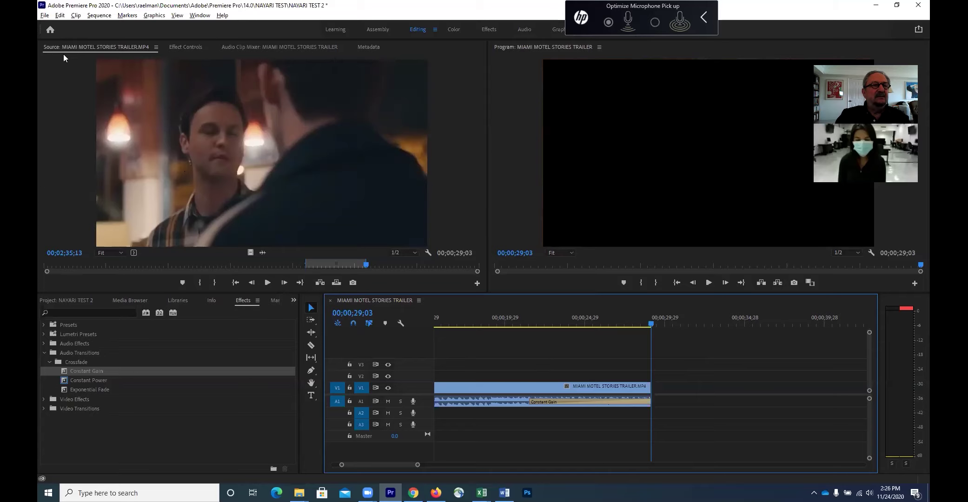
# Open the media export settings for the Miami Motel Stories Trailer sequence
pyautogui.click(44, 15)
pyautogui.click(45, 15)
pyautogui.click(45, 15)
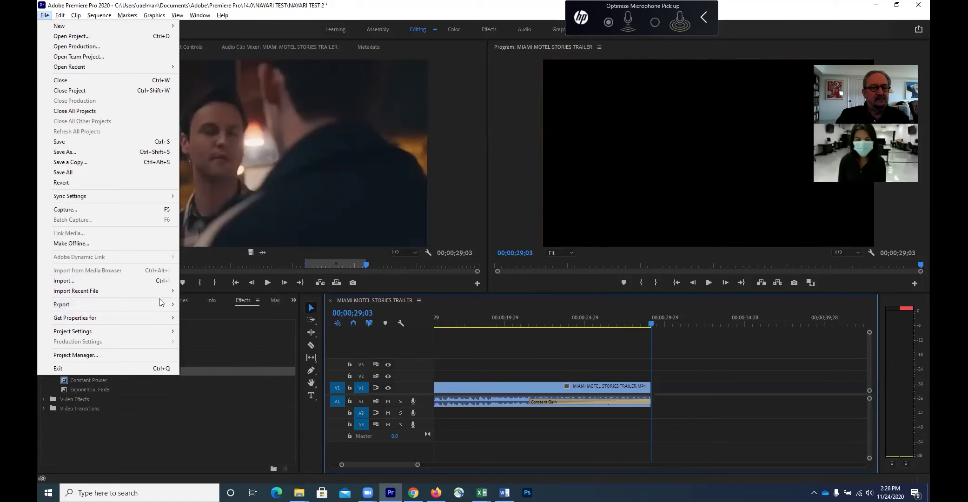
pyautogui.click(193, 303)
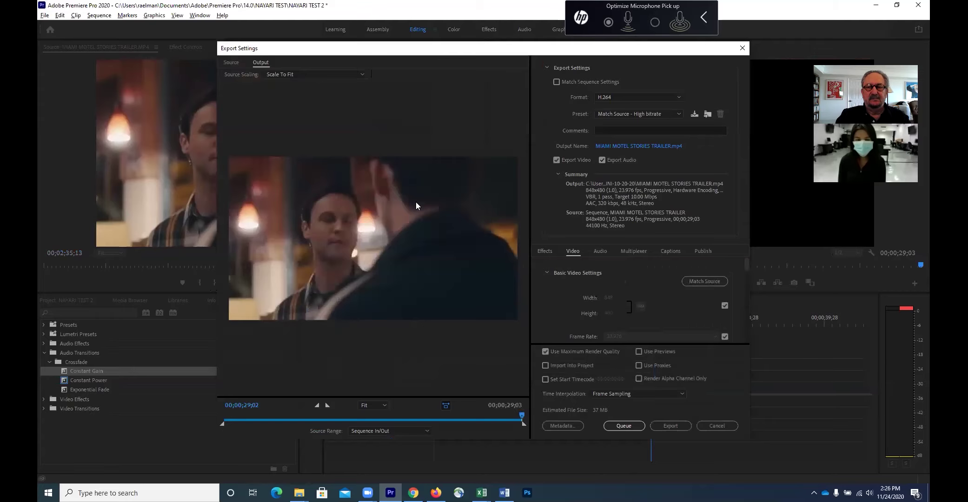
# Set the output to MIAMI MOTEL STORIES test in the current project's folder under Premiere Pro 14.0 and export the sequence
pyautogui.click(604, 147)
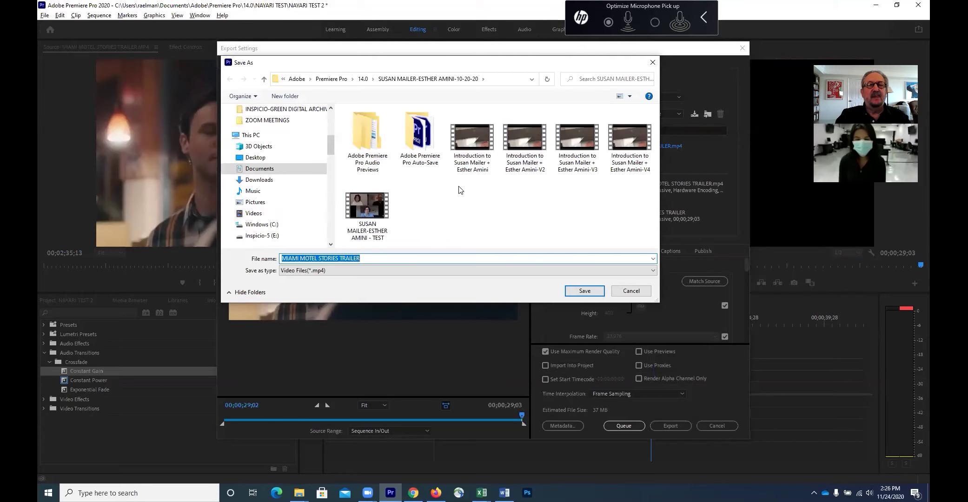
pyautogui.click(363, 80)
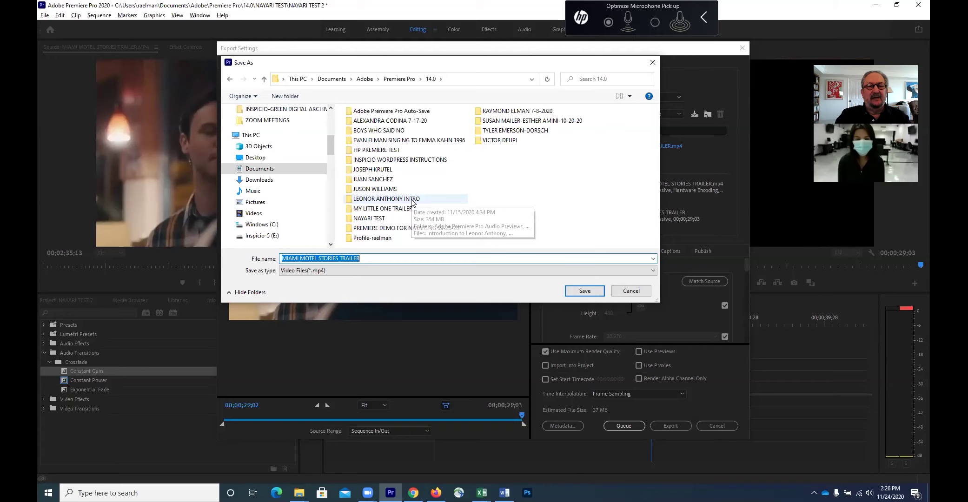
pyautogui.doubleClick(352, 219)
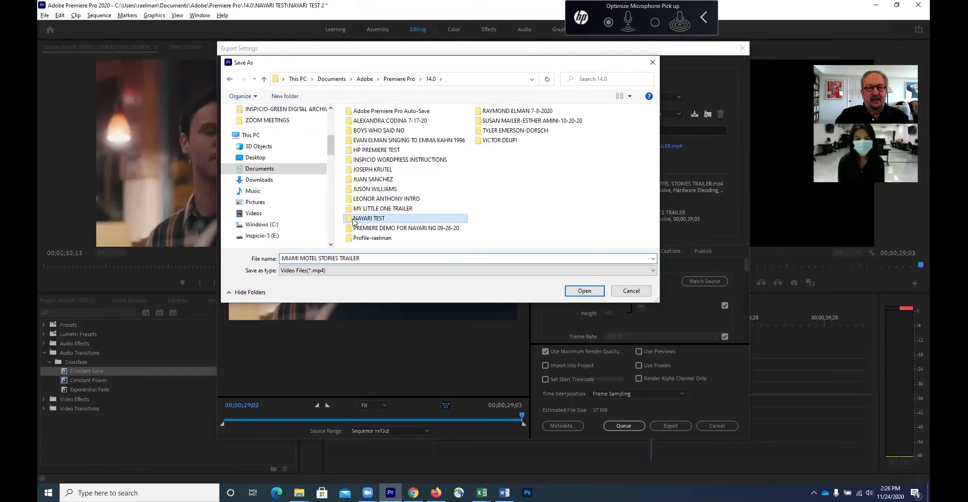
pyautogui.click(378, 258)
pyautogui.doubleClick(356, 257)
pyautogui.write('test')
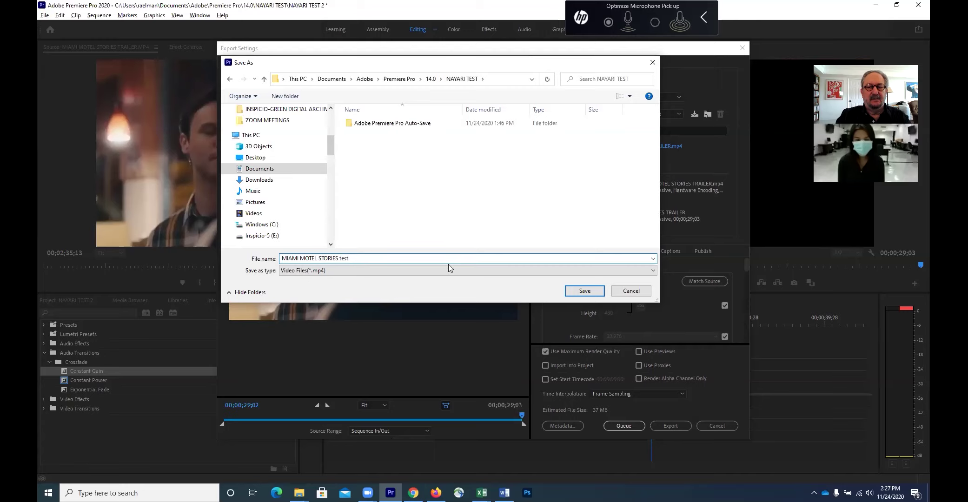
pyautogui.click(583, 291)
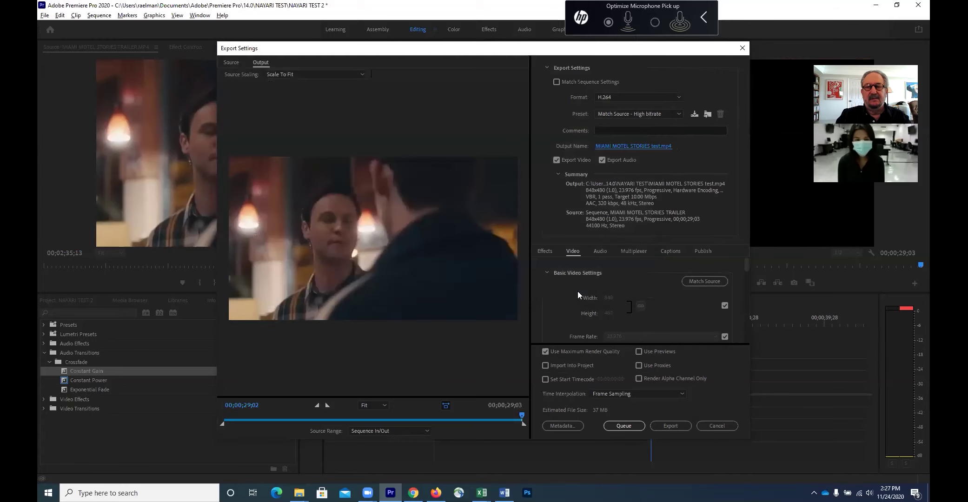
pyautogui.click(675, 427)
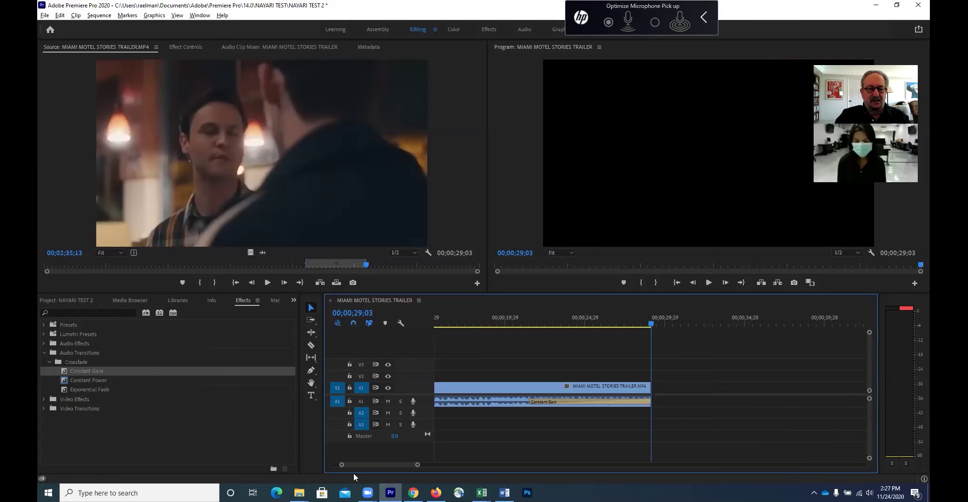
# Switch to File Explorer and open the project's folder inside Documents > Adobe > Premiere Pro > 14.0
pyautogui.moveTo(299, 493)
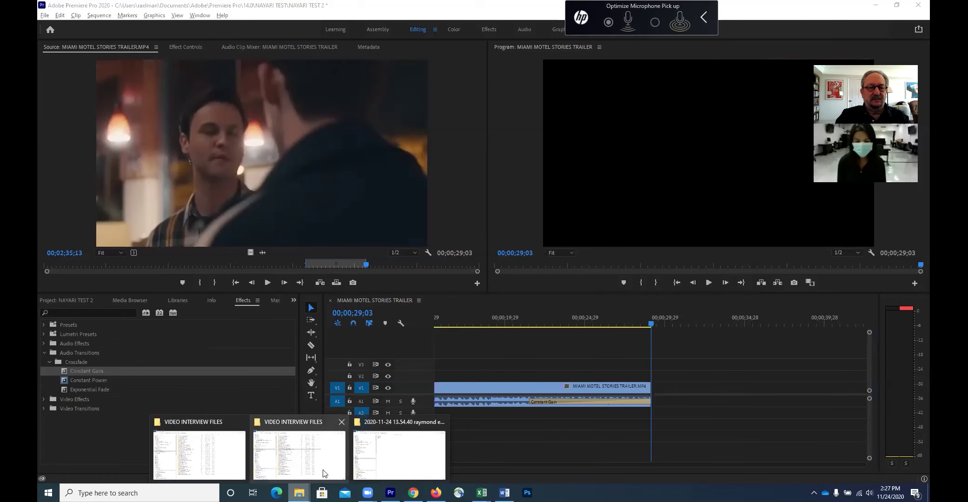
pyautogui.click(328, 458)
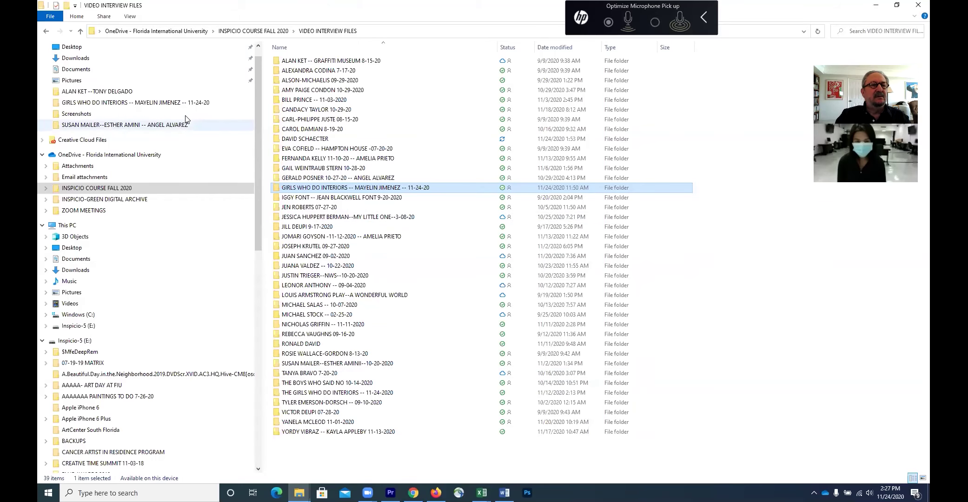
pyautogui.click(153, 74)
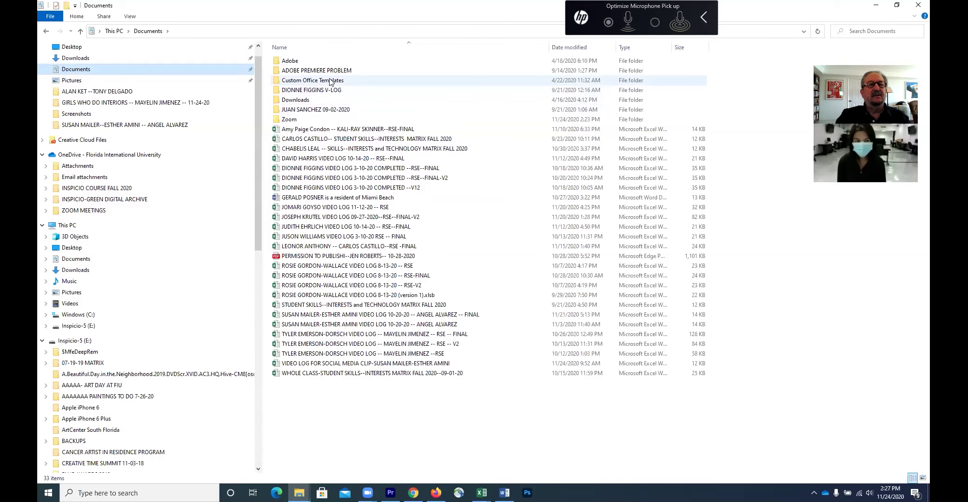
pyautogui.doubleClick(299, 61)
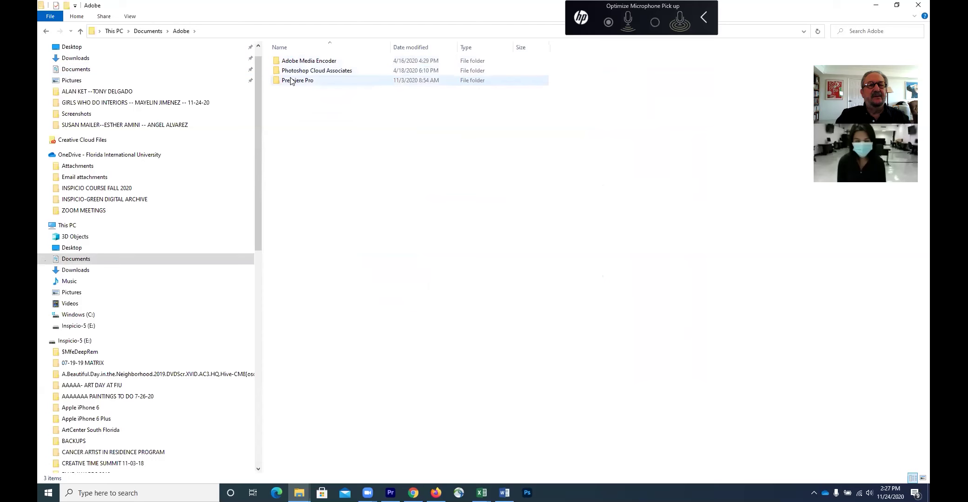
pyautogui.doubleClick(288, 81)
pyautogui.doubleClick(282, 63)
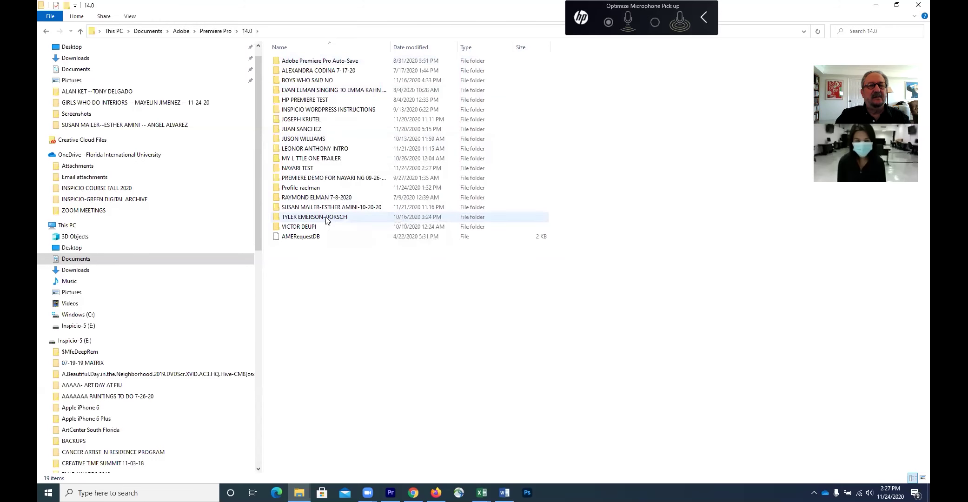
pyautogui.doubleClick(301, 168)
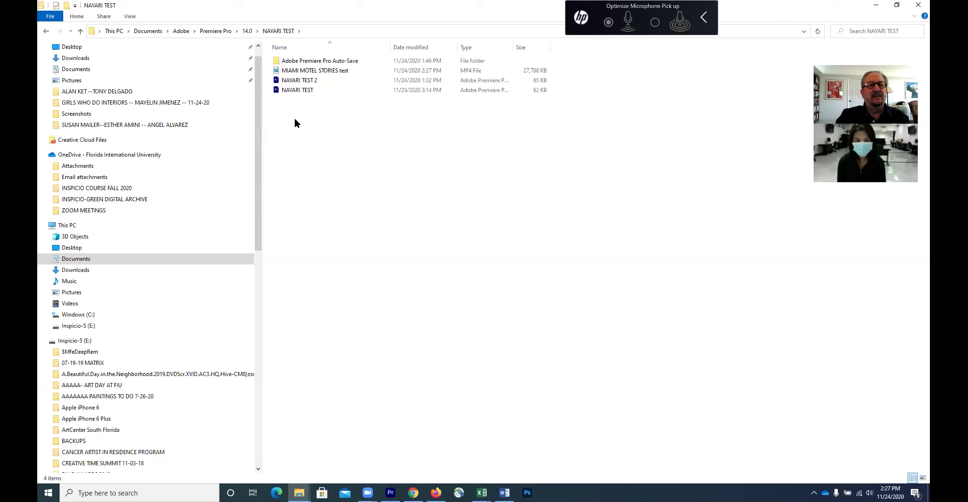
# Play the exported MIAMI MOTEL STORIES test video to review it
pyautogui.click(285, 72)
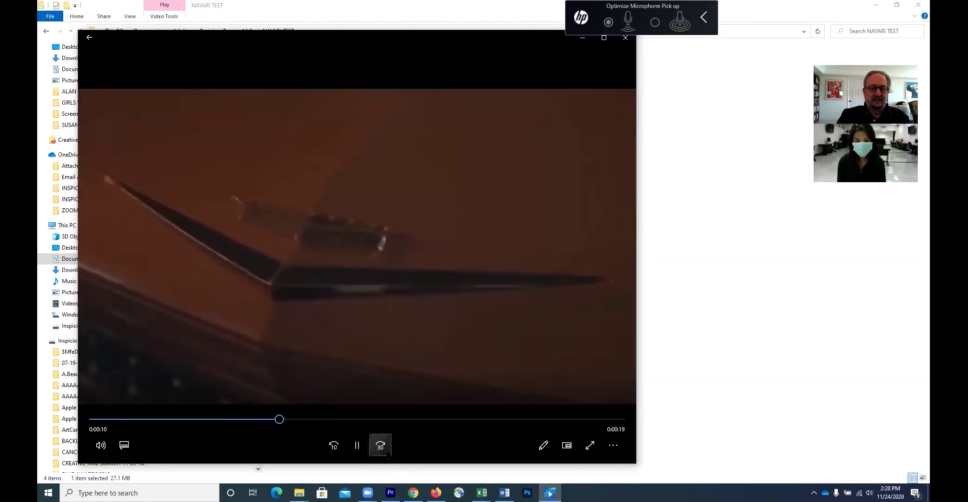
pyautogui.click(359, 446)
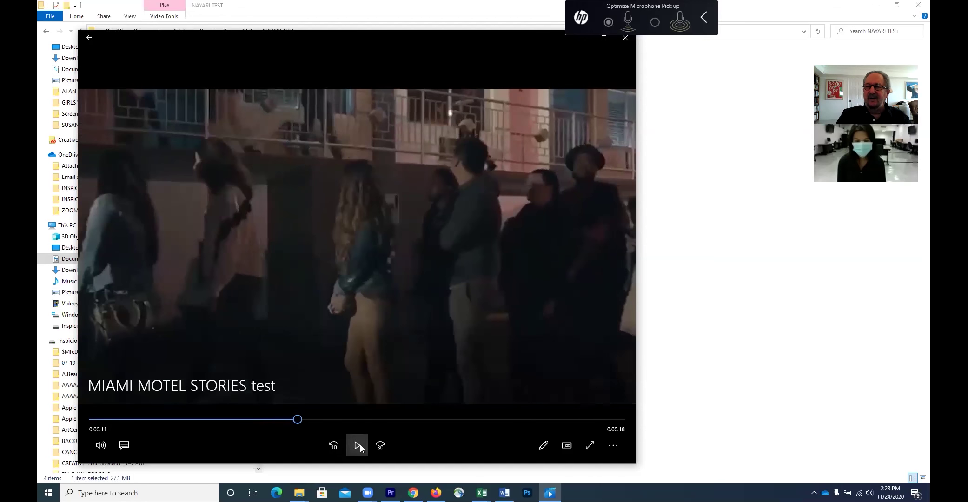
pyautogui.click(360, 444)
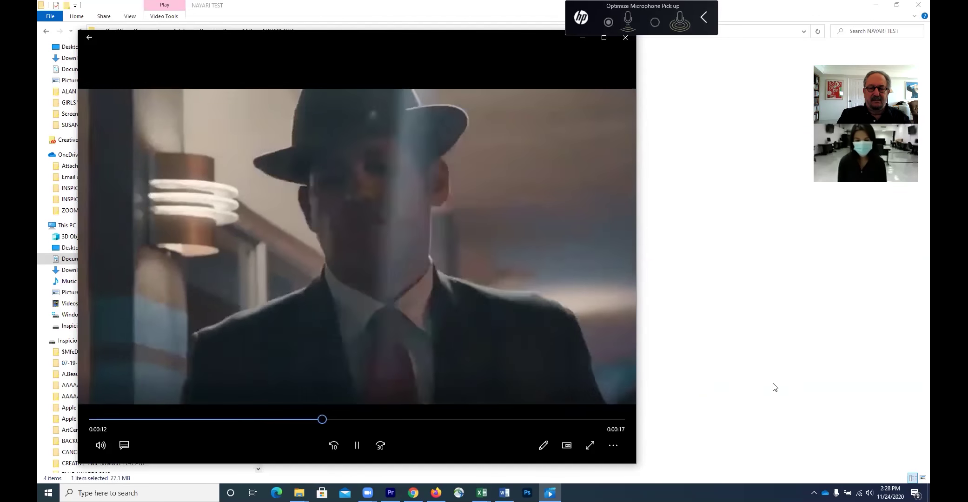